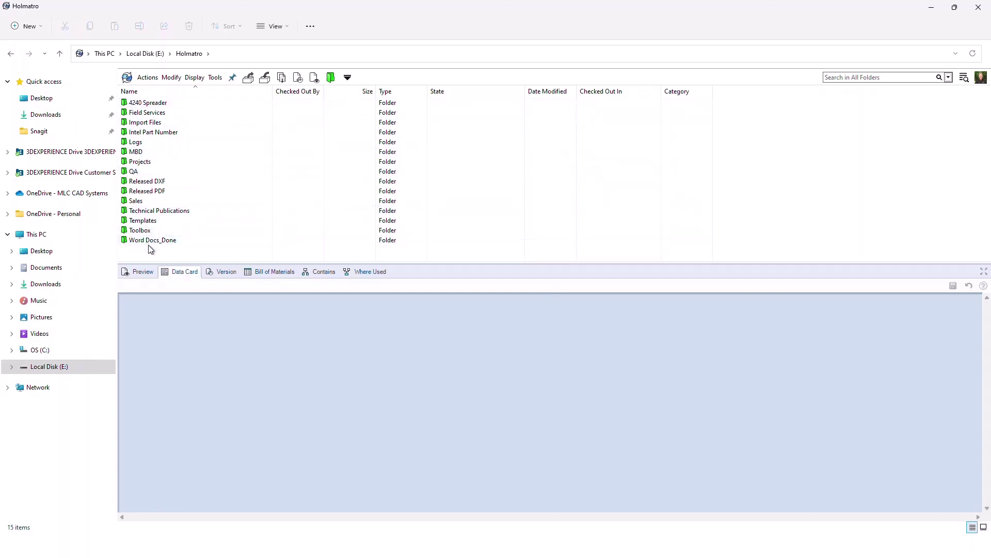
Browse the P-00101.ABC Corp folder under Projects to view its subfolders, and return to the Holmatro vault root
double_click(141, 162)
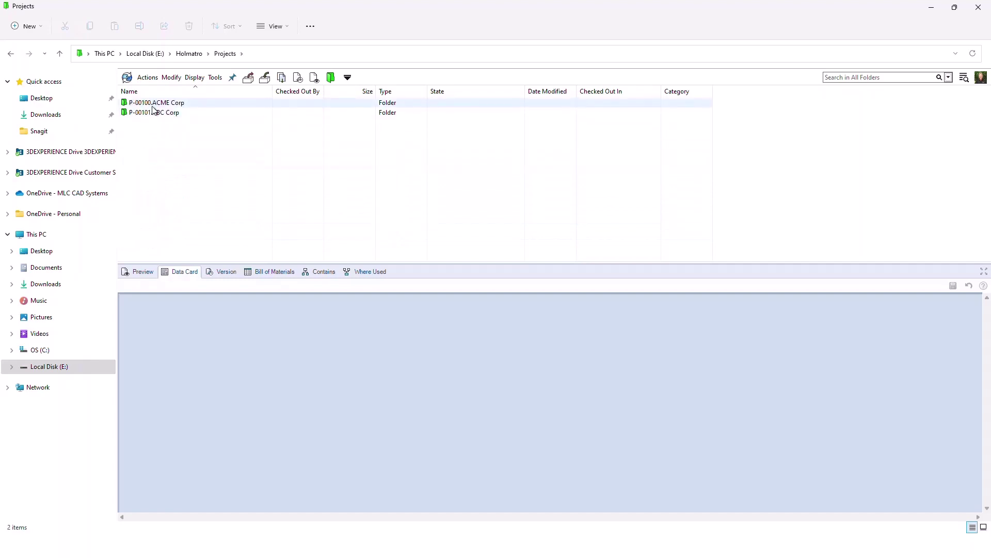
double_click(153, 112)
double_click(154, 112)
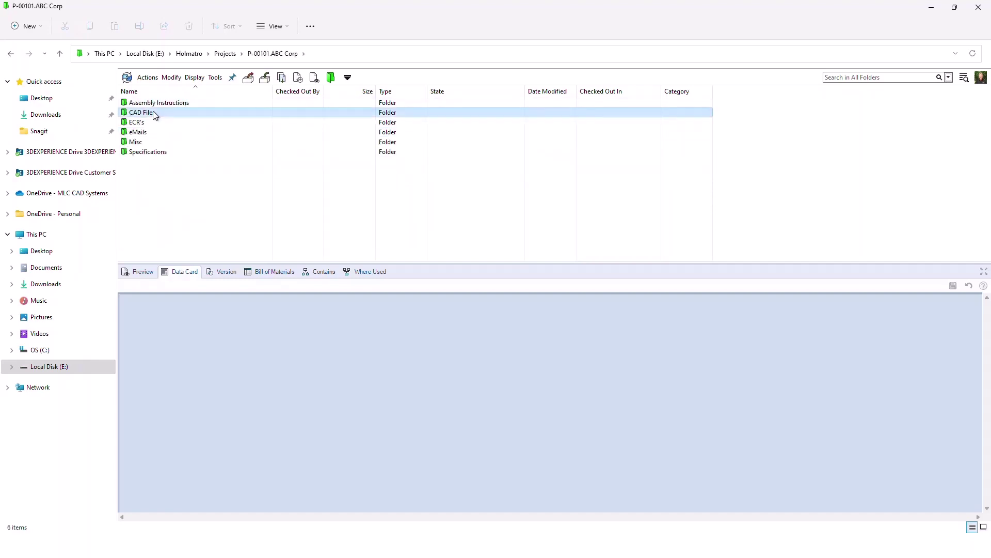
click(197, 58)
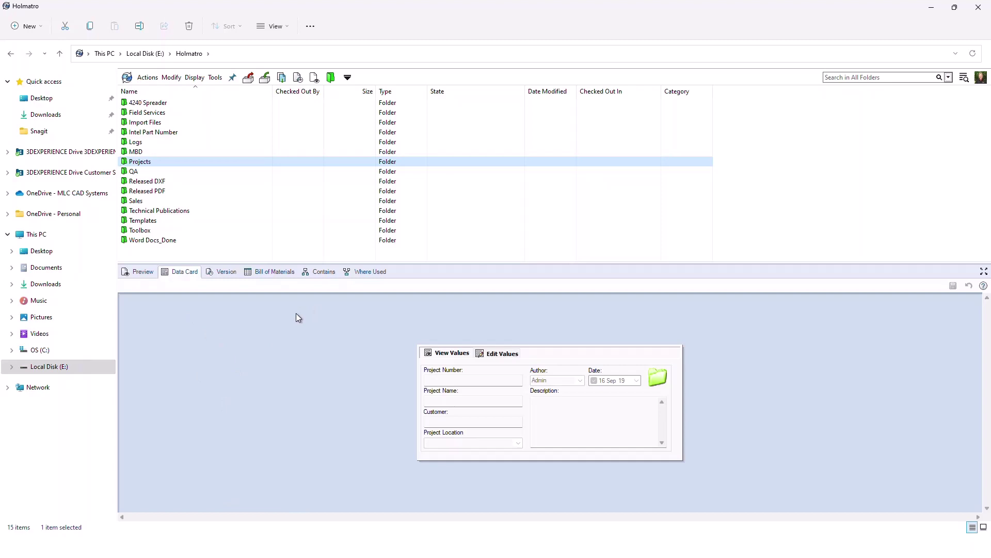
View the data cards of the P-00100.ACME Corp and P-00101.ABC Corp project folders, and return to the vault root
double_click(145, 165)
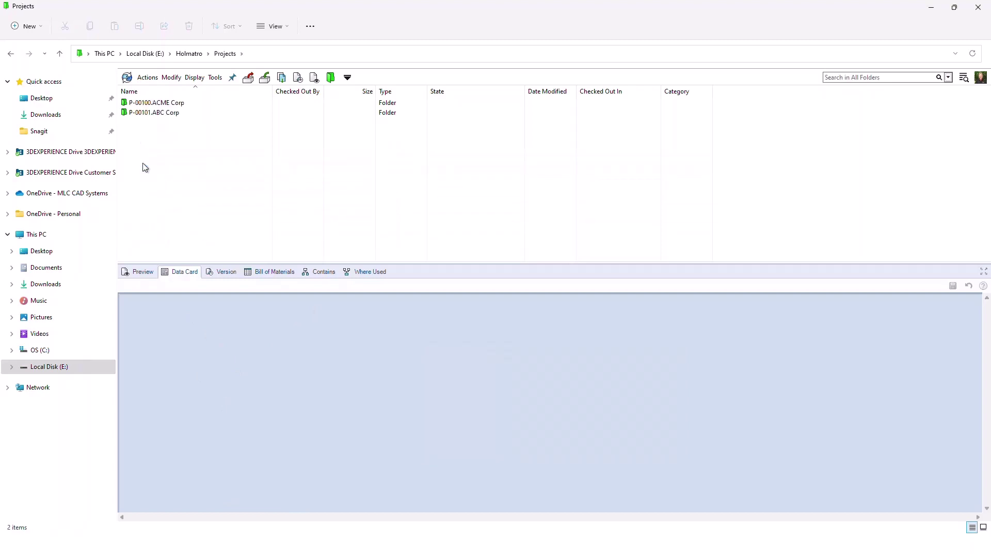
click(172, 104)
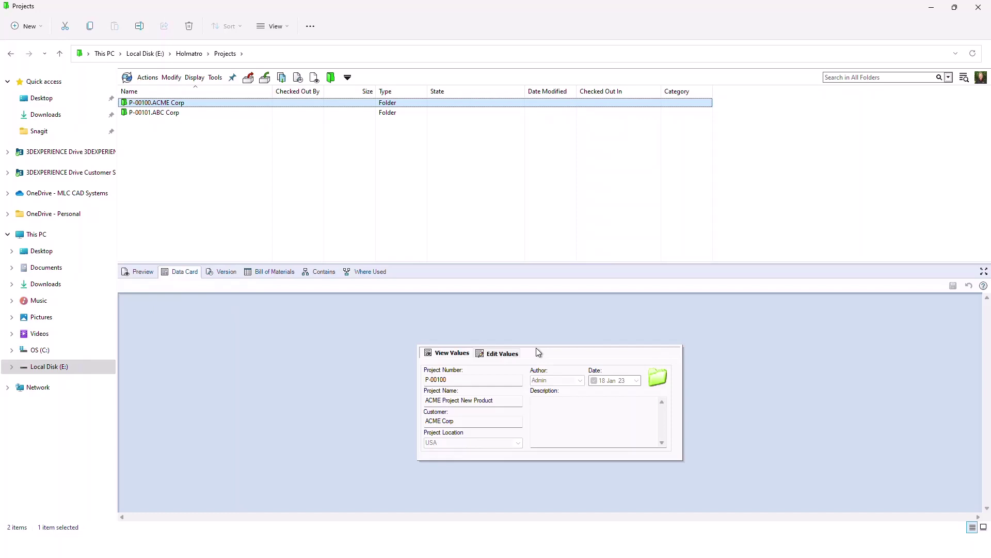
click(151, 115)
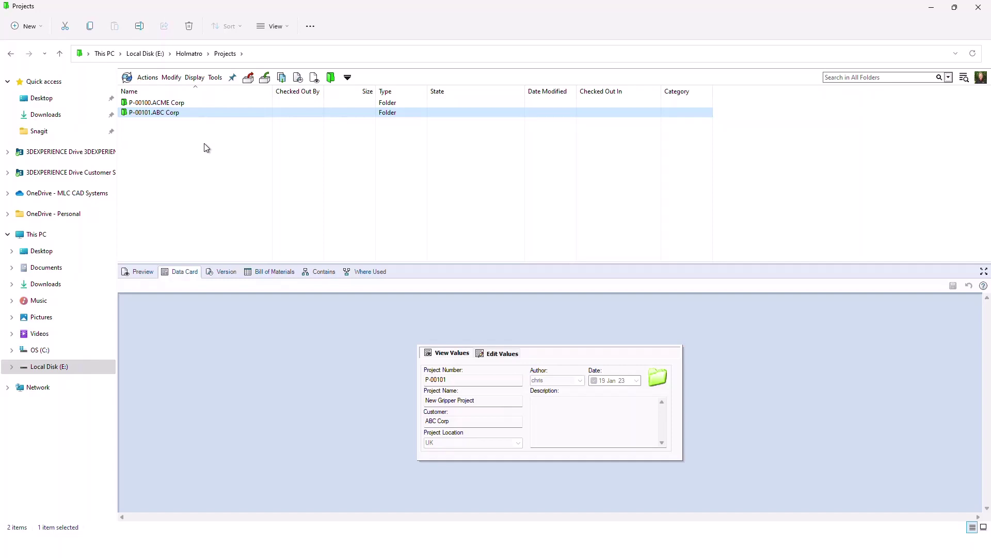
click(191, 54)
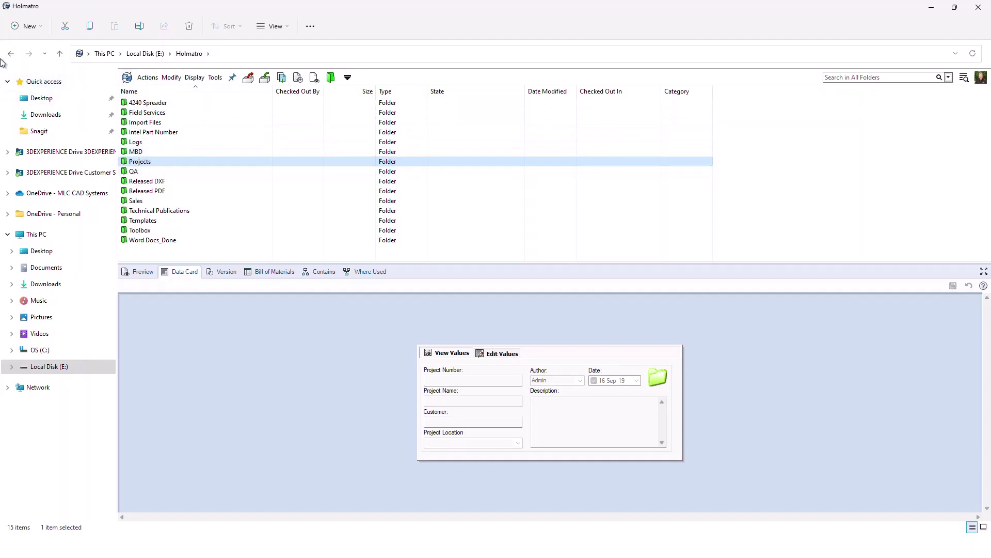
Open the CAD Files folder of P-00100.ACME Corp and view the data card and preview of NEW ROD END.SLDPRT
double_click(141, 161)
double_click(155, 103)
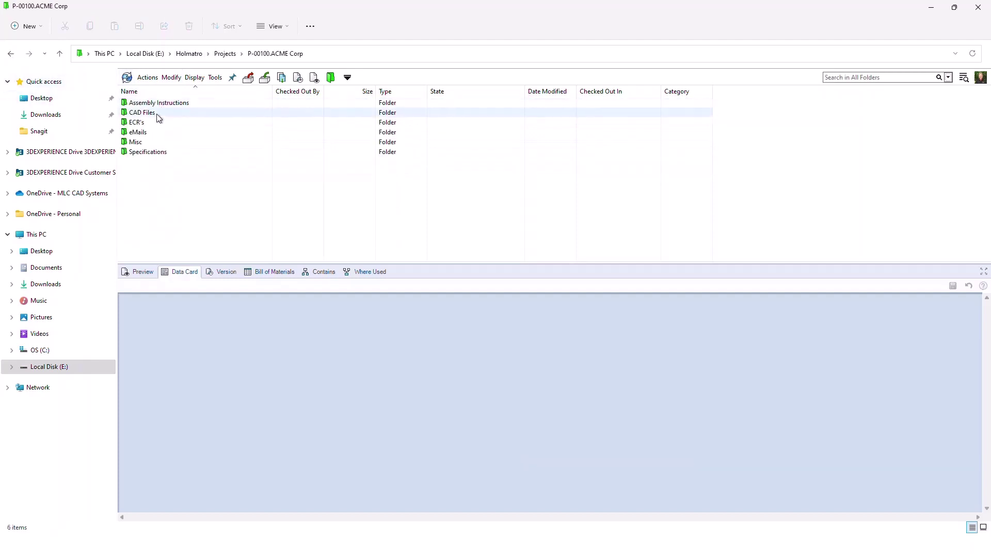
double_click(156, 114)
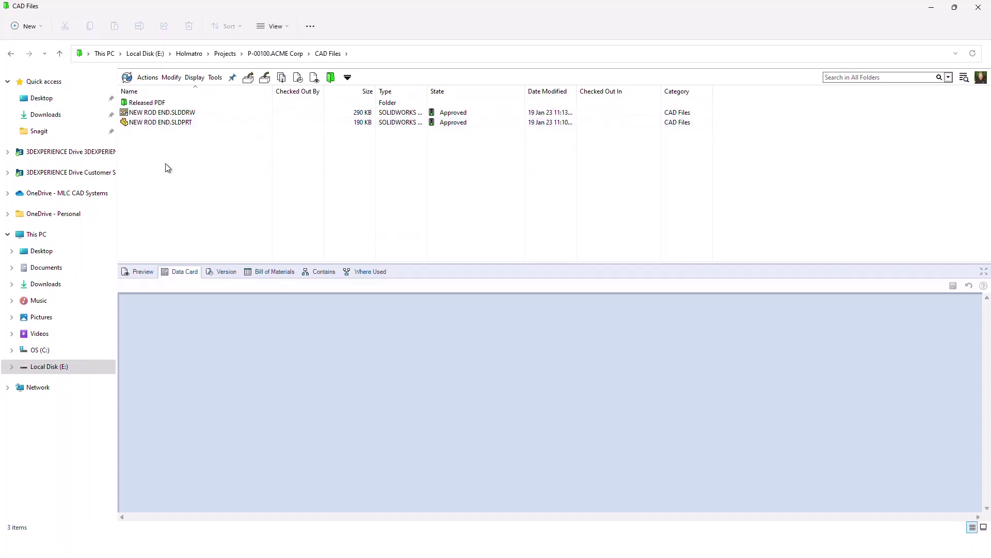
click(159, 124)
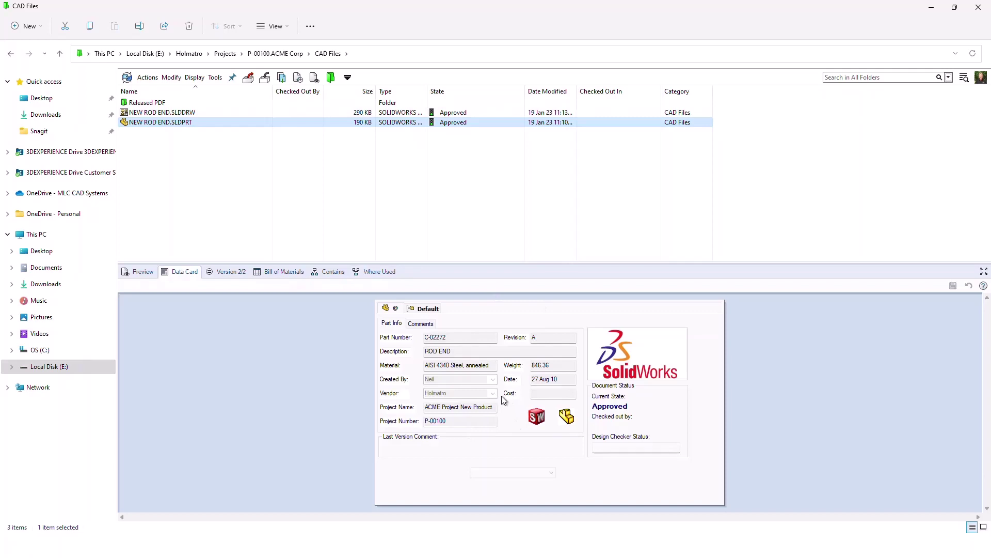
click(138, 273)
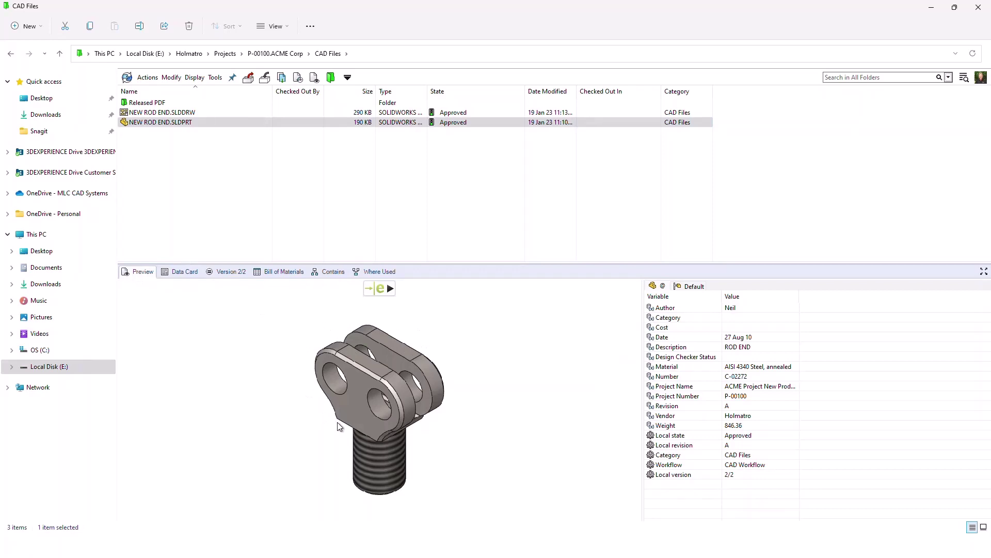
Check the bitmap display option for SOLIDWORKS files, and compare the previews of NEW ROD END.SLDDRW and NEW ROD END.SLDPRT
click(196, 78)
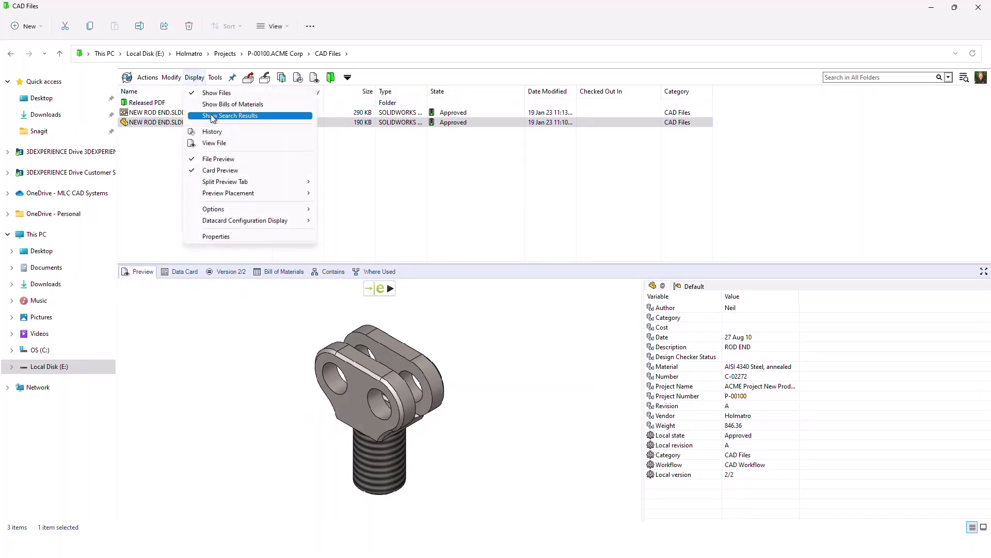
mouse_move(229, 211)
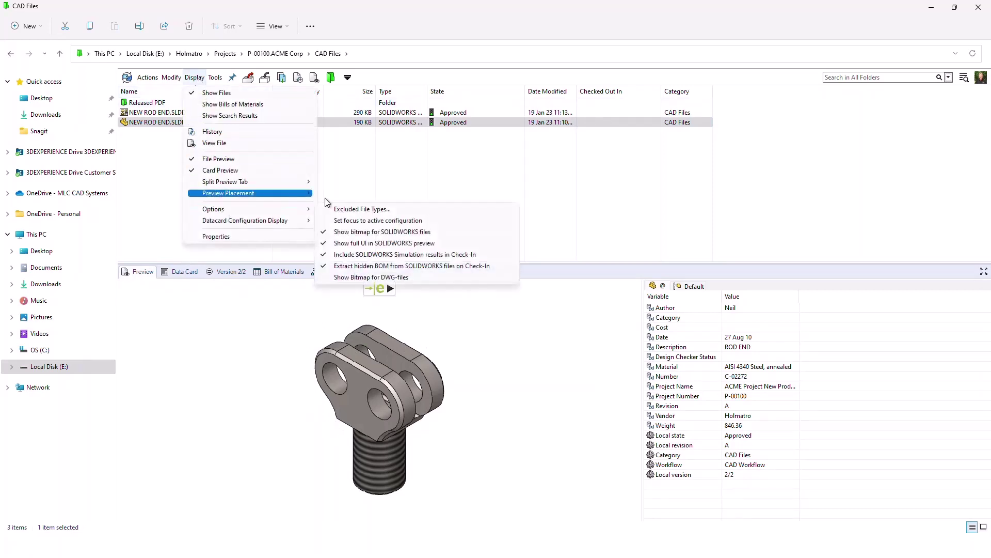
click(399, 232)
click(175, 113)
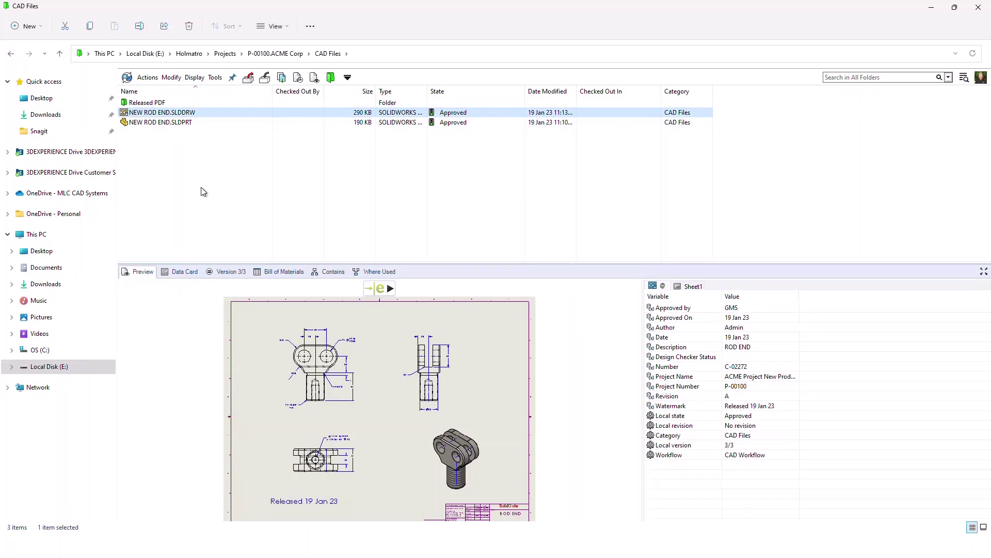
click(186, 123)
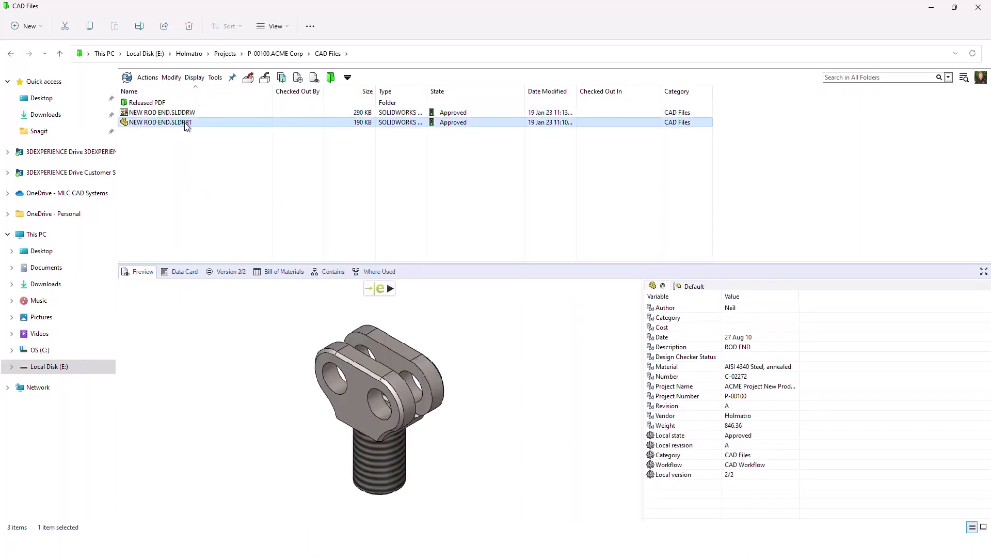
Load the interactive 3D preview of NEW ROD END.SLDPRT and inspect the model from another angle
click(387, 289)
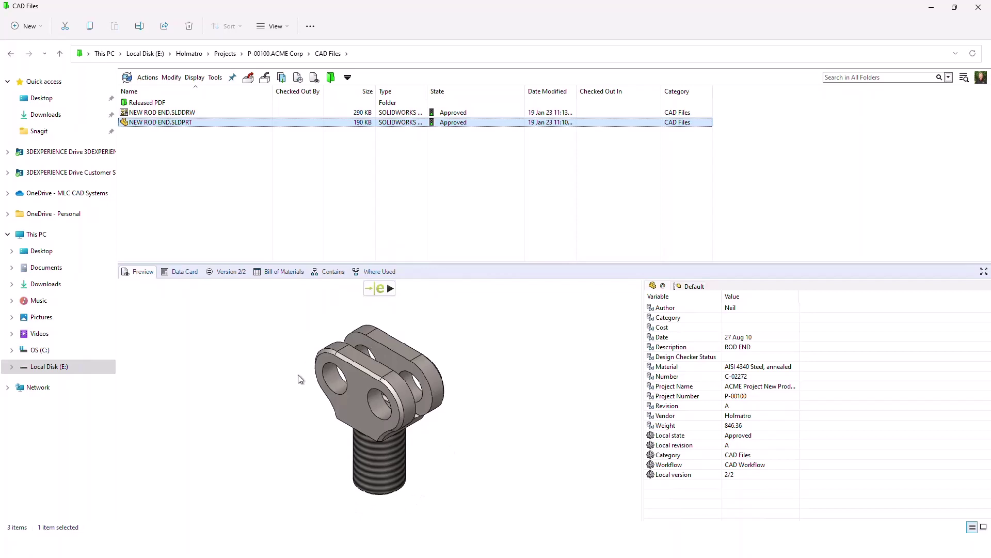
click(386, 292)
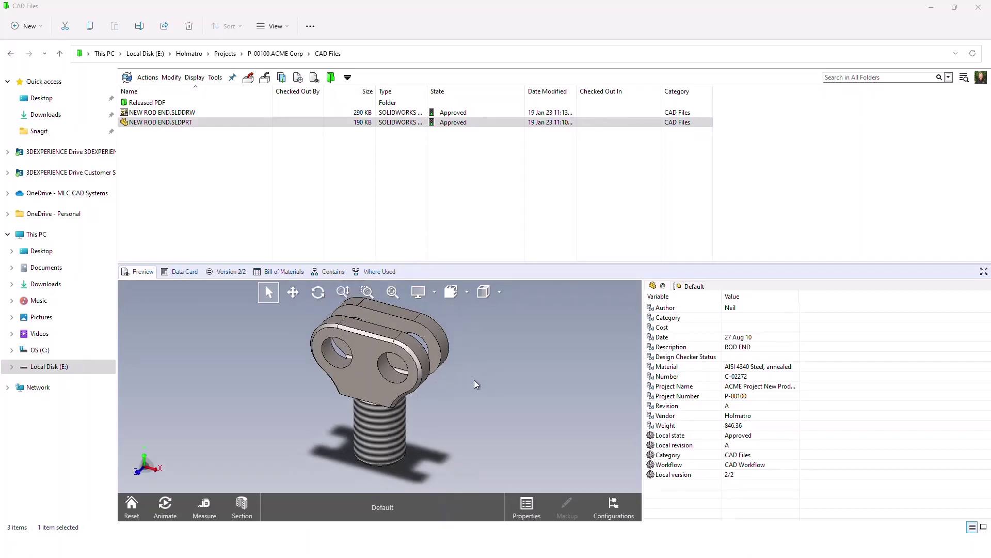
middle_drag(469, 382, 449, 381)
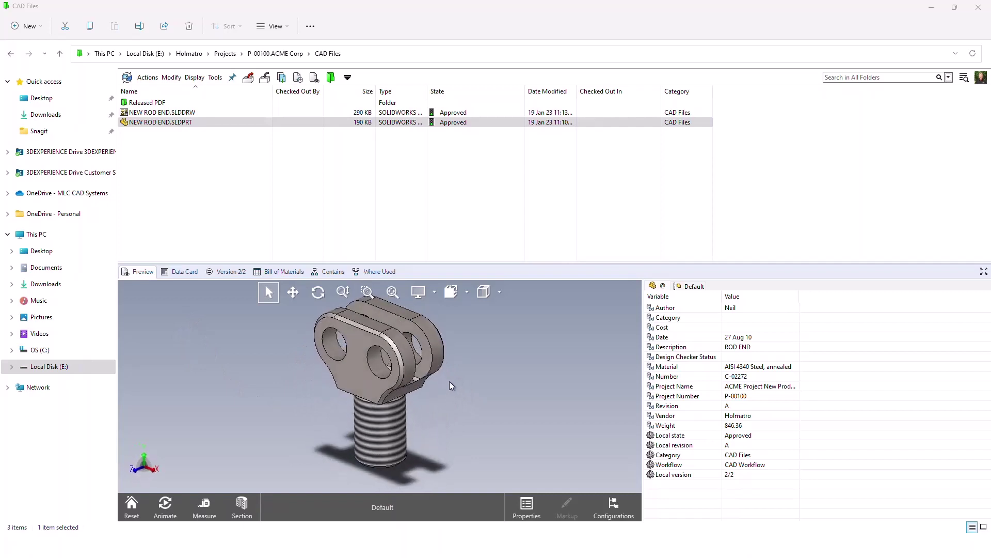
scroll(449, 381, up, 2)
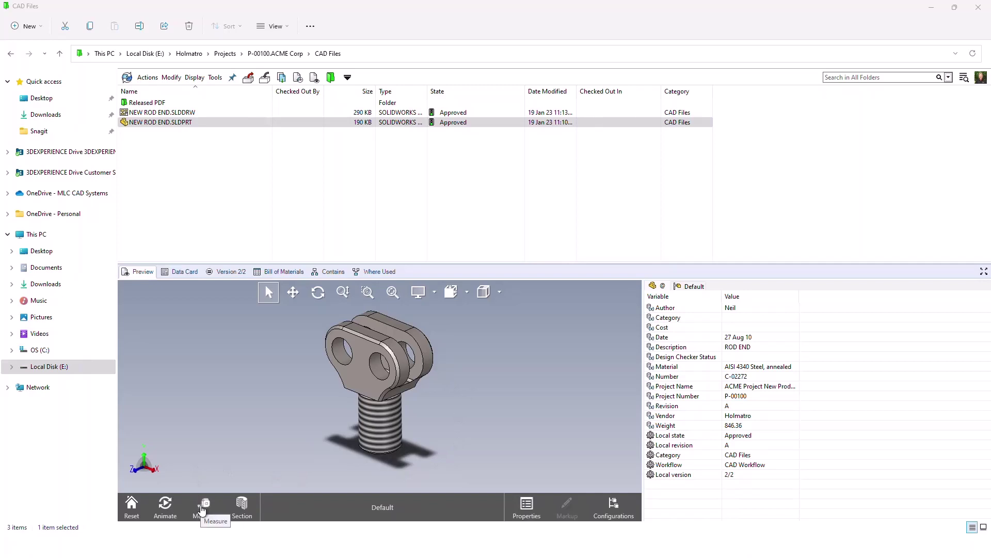
Measure the center distance between the two holes on the rod end's front face, and reset the 3D preview
click(203, 506)
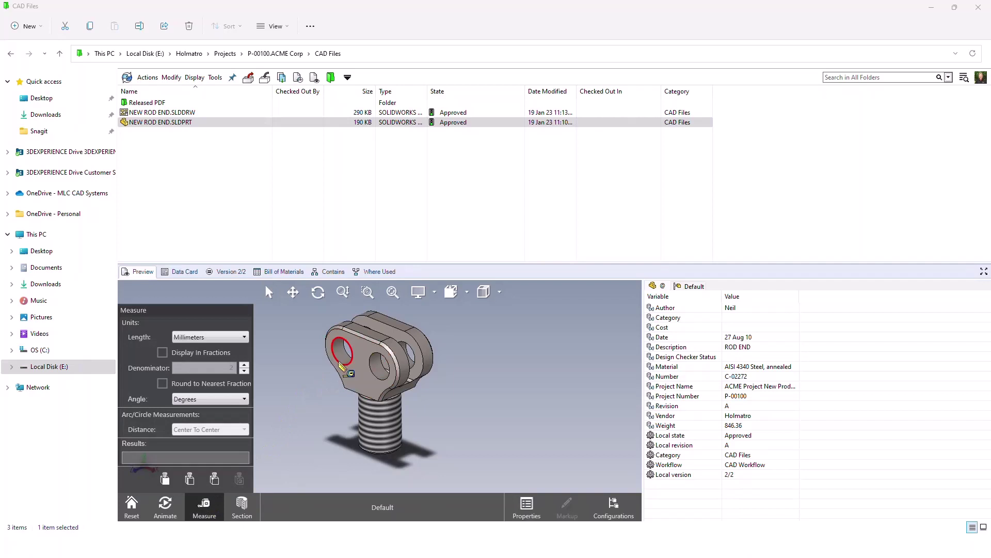
click(380, 392)
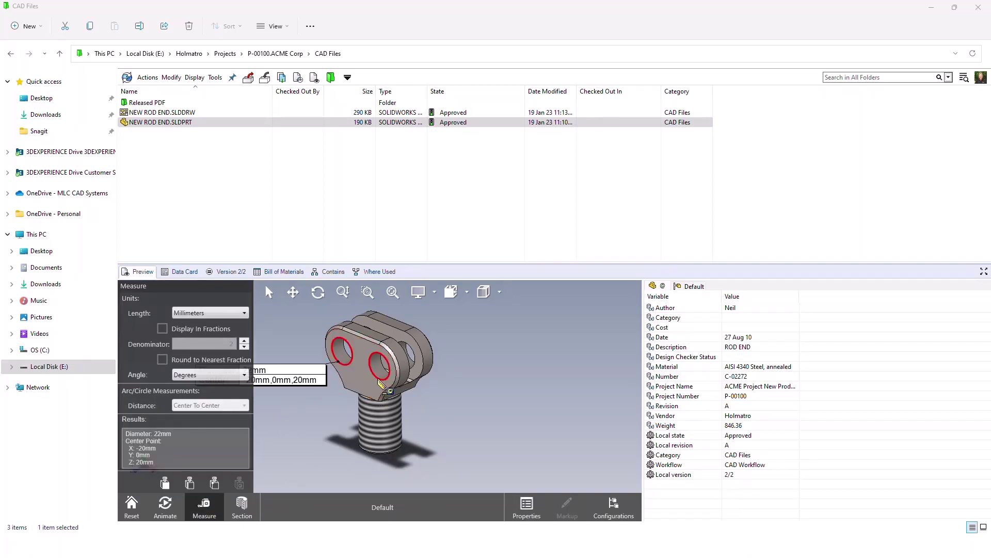
click(381, 384)
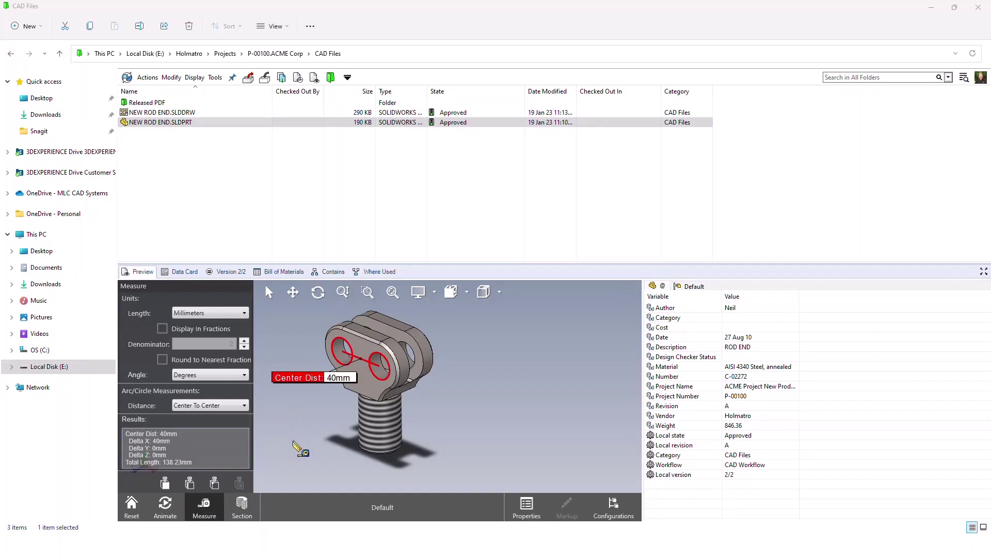
click(131, 506)
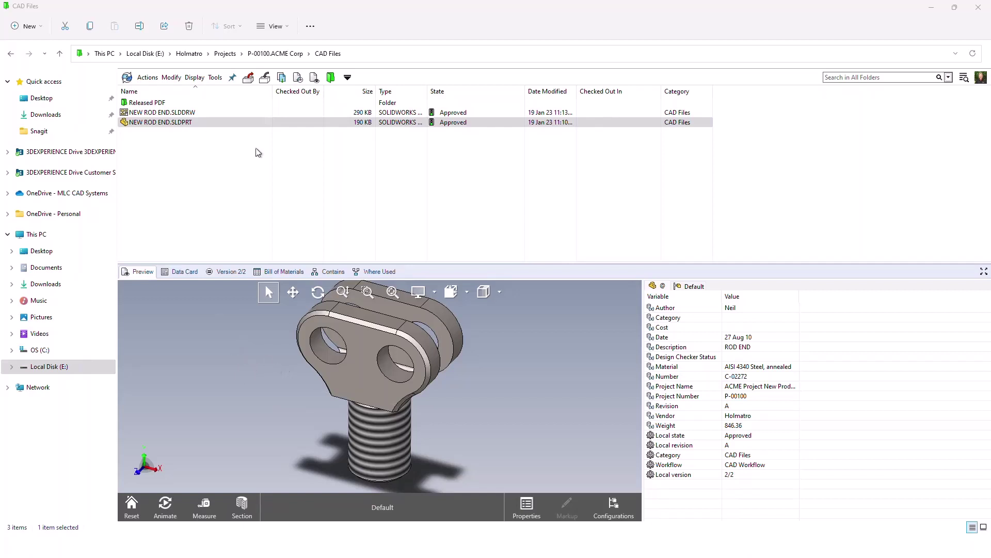
View the preview, with both side panes collapsed, and the data card of NEW ROD ENDSLDDRW.pdf in Released PDF, and return to CAD Files
double_click(147, 103)
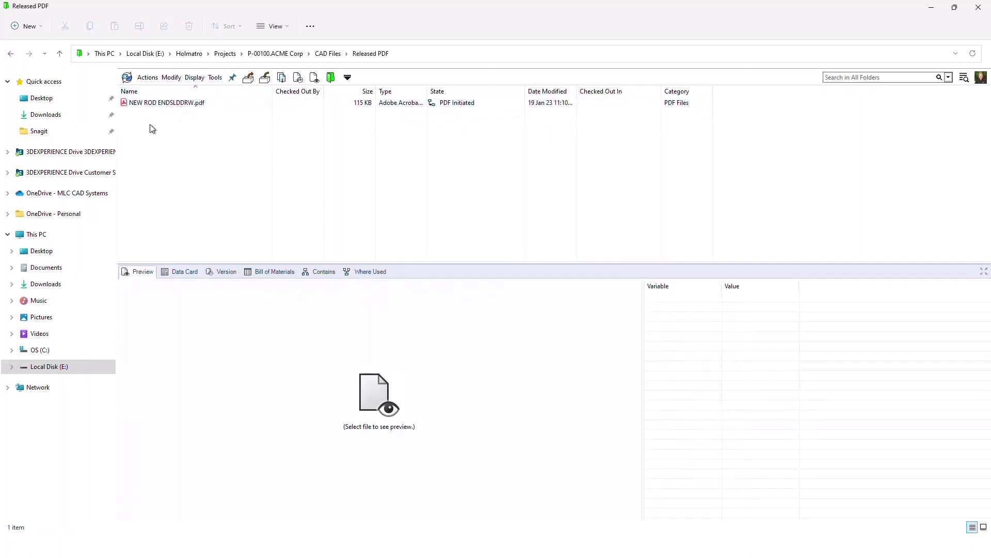
click(149, 105)
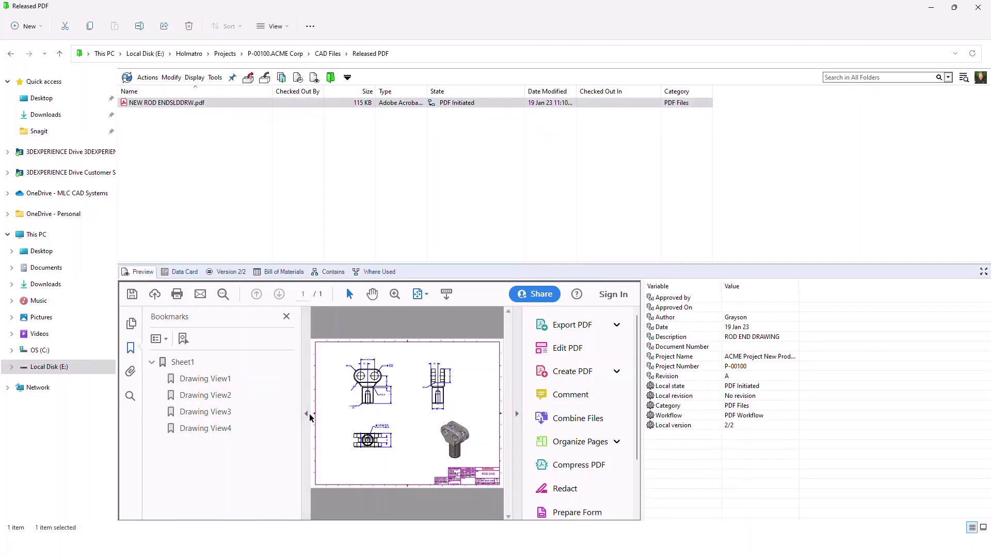
click(311, 415)
click(517, 413)
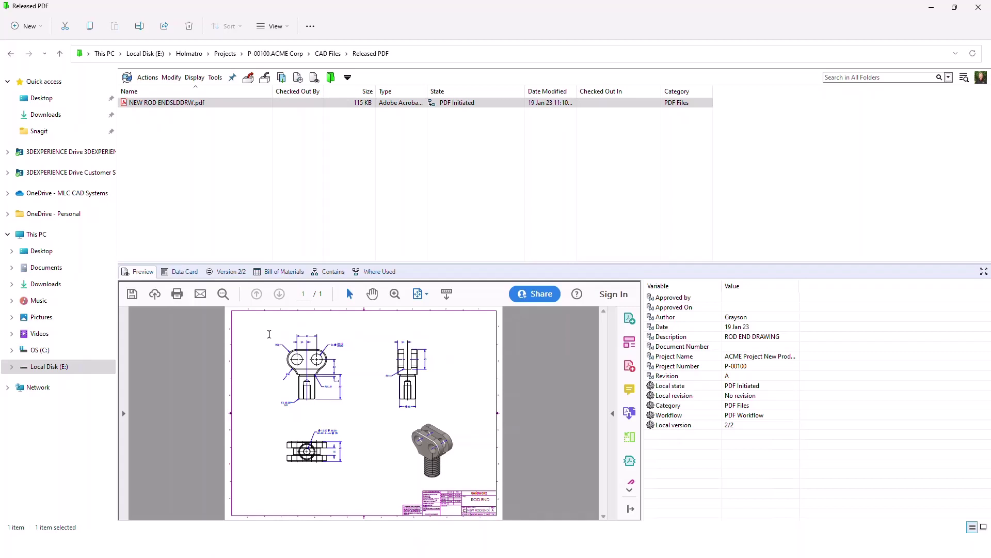
click(184, 275)
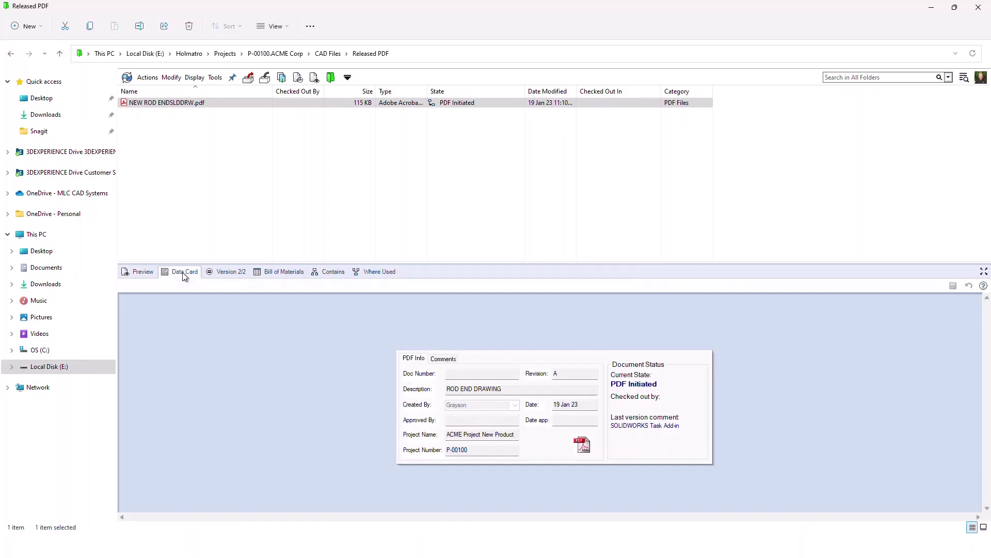
click(324, 54)
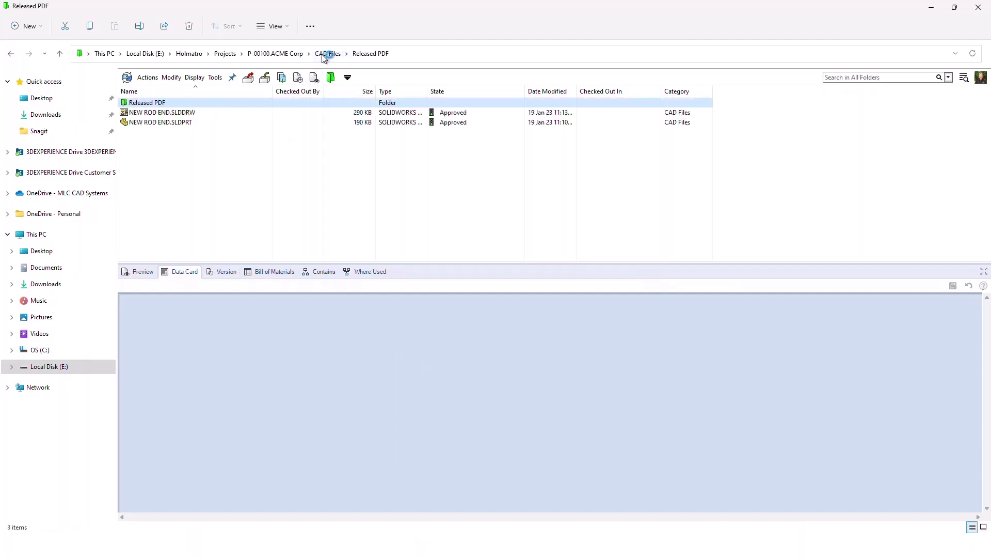